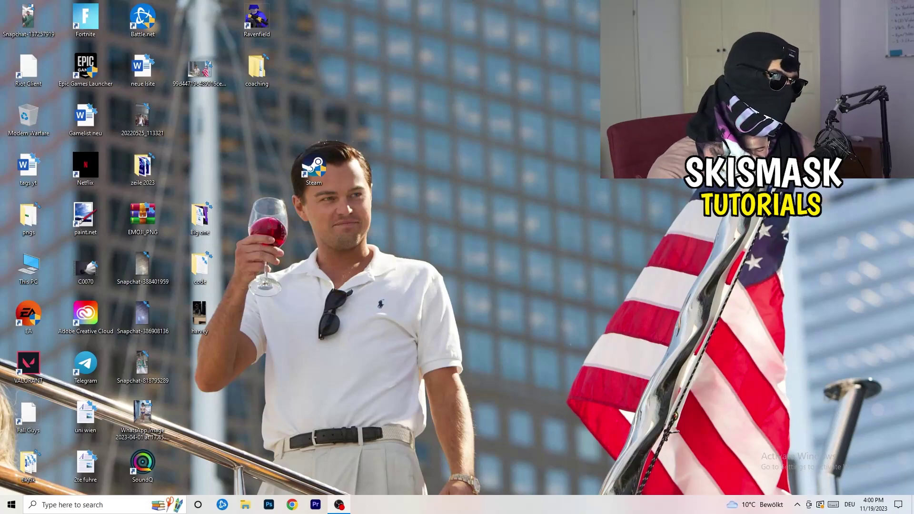
# Step: Open Gaming in Windows Settings and confirm Xbox Game Bar is switched Off
pyautogui.click(12, 505)
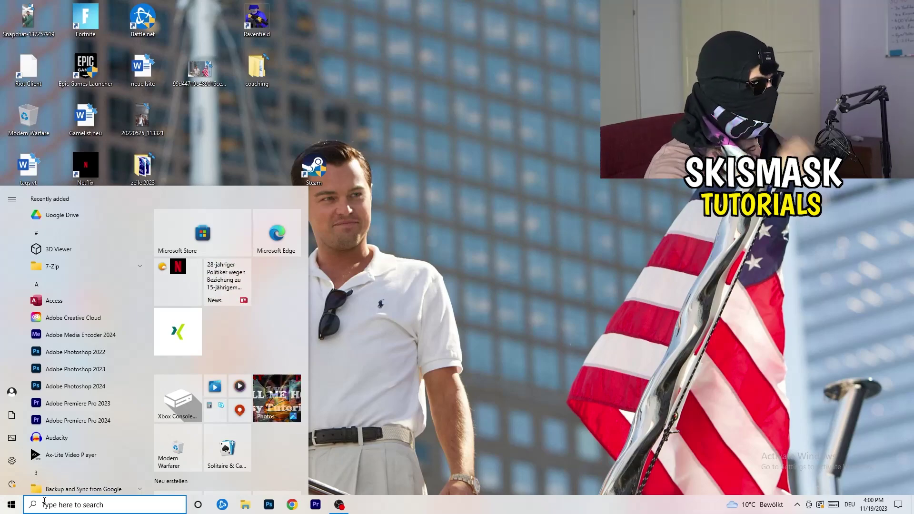
pyautogui.click(12, 460)
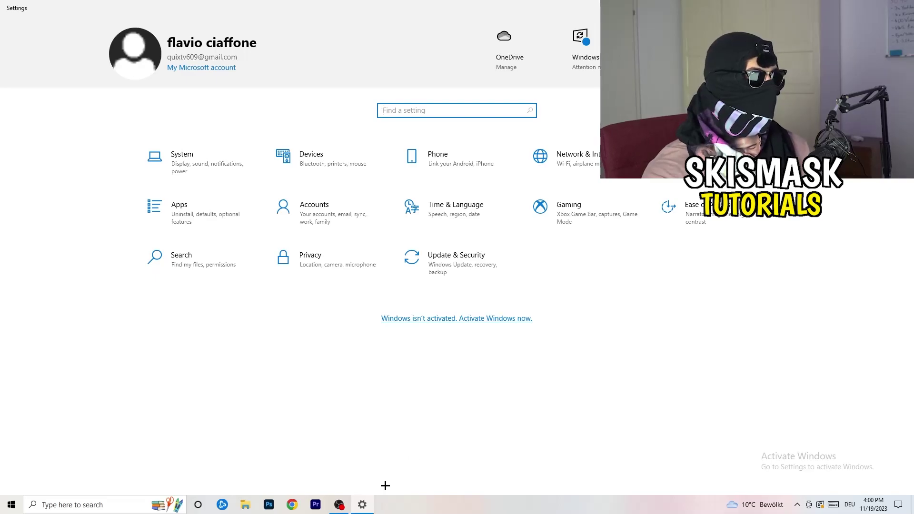
pyautogui.click(585, 229)
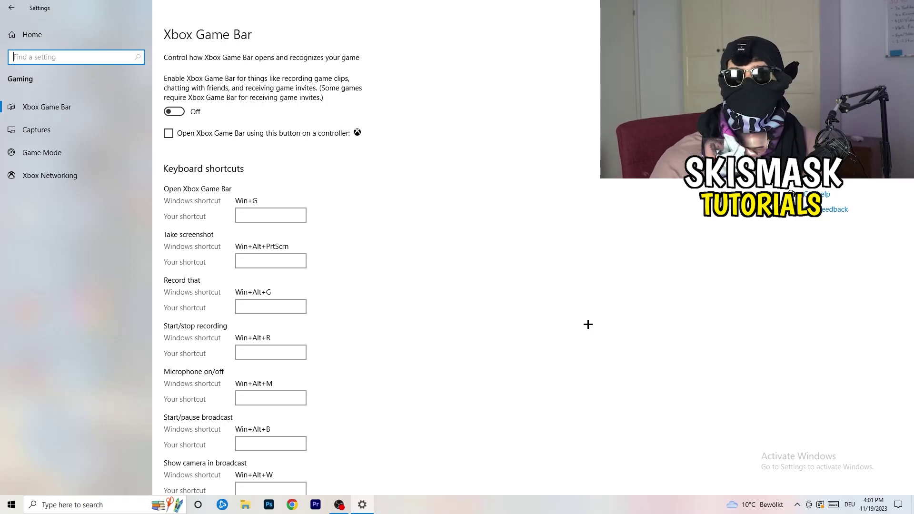
# Step: Review the Captures page, keeping the 2-hour maximum recording length and recordings off
pyautogui.click(76, 132)
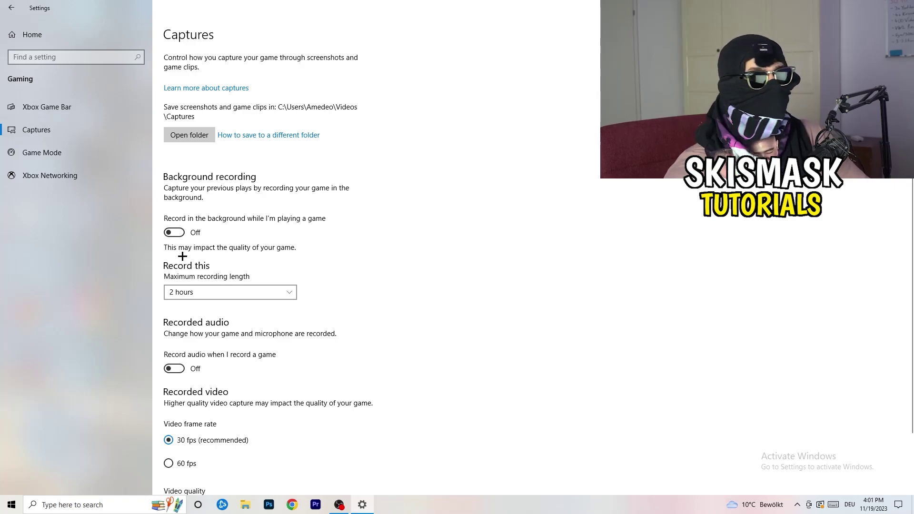
pyautogui.click(223, 296)
pyautogui.click(380, 257)
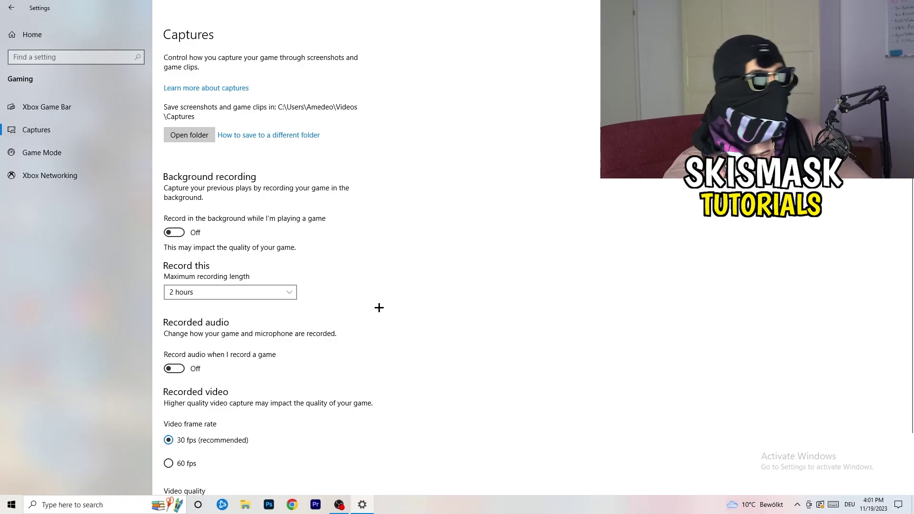
pyautogui.click(271, 289)
pyautogui.click(586, 238)
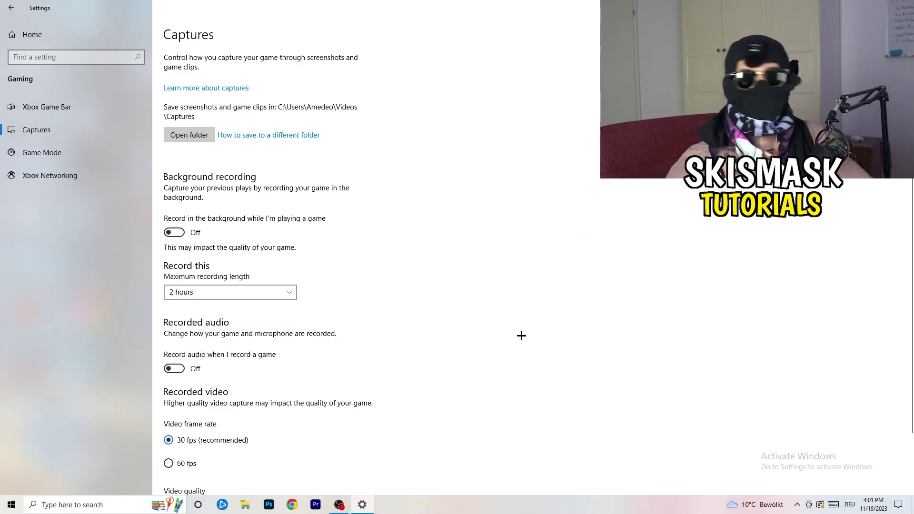
pyautogui.scroll(-2, 317, 362)
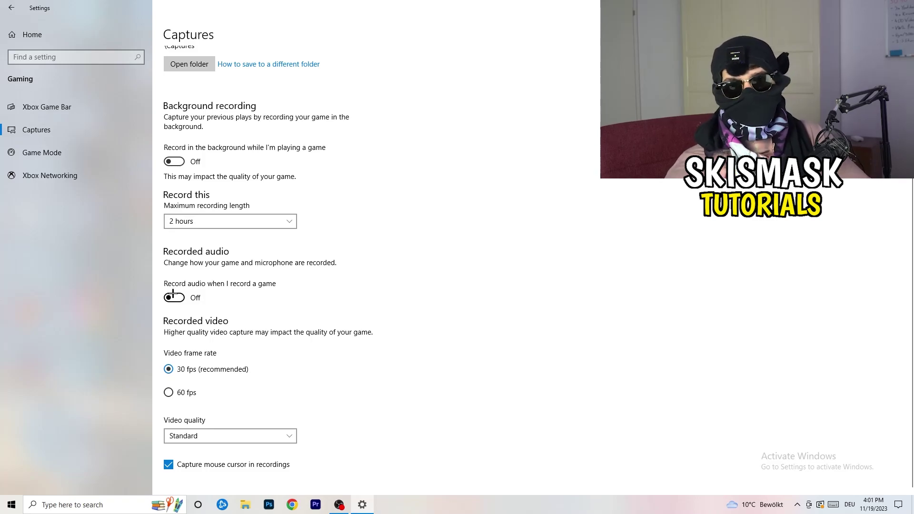
# Step: Confirm Game Mode is On, then close Settings with Alt+F4
pyautogui.click(67, 150)
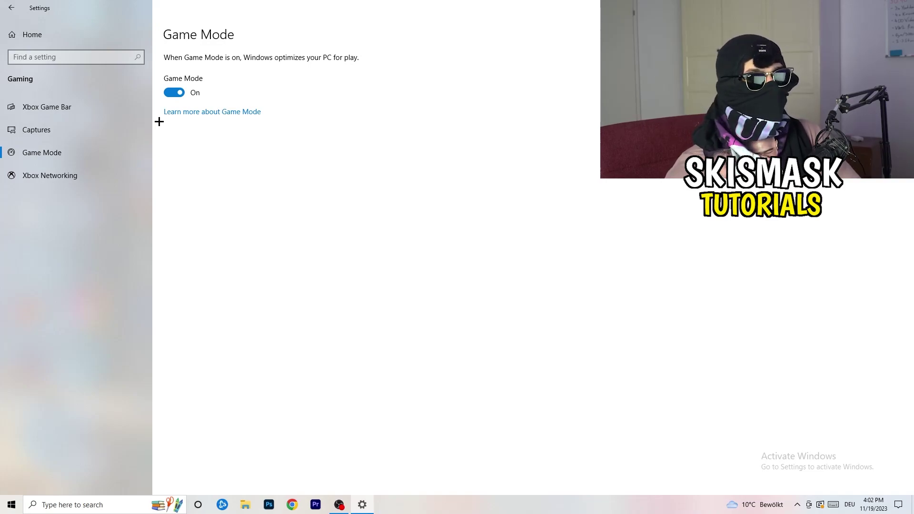
pyautogui.hotkey('alt', 'F4')
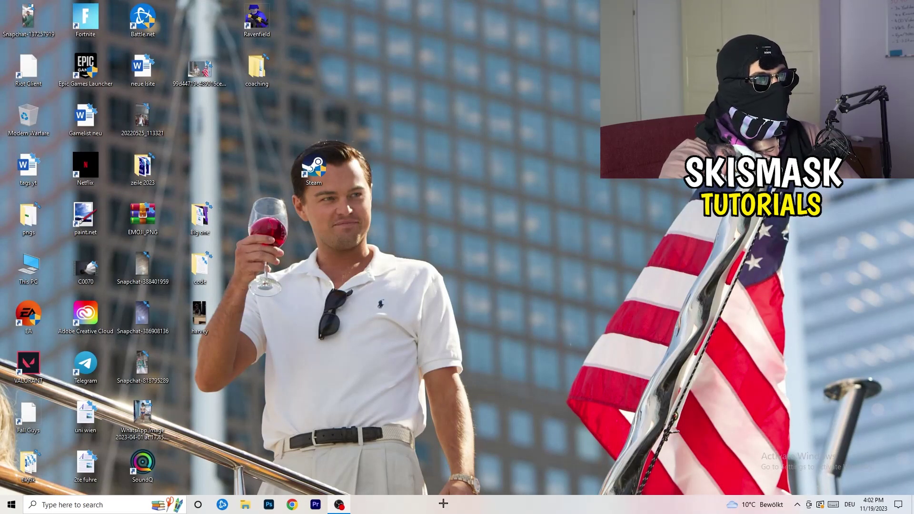
# Step: Launch Task Manager from the taskbar and maximize it
pyautogui.moveTo(445, 503); pyautogui.dragTo(321, 447)
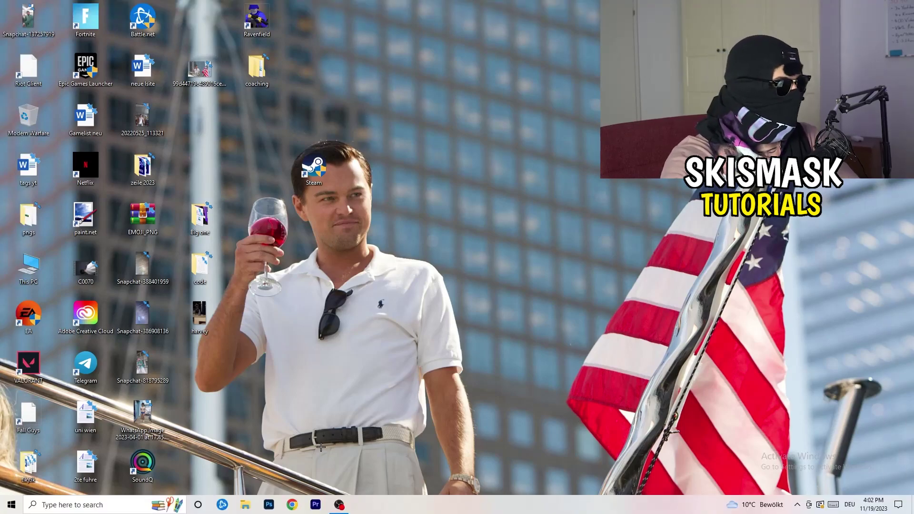
pyautogui.rightClick(442, 506)
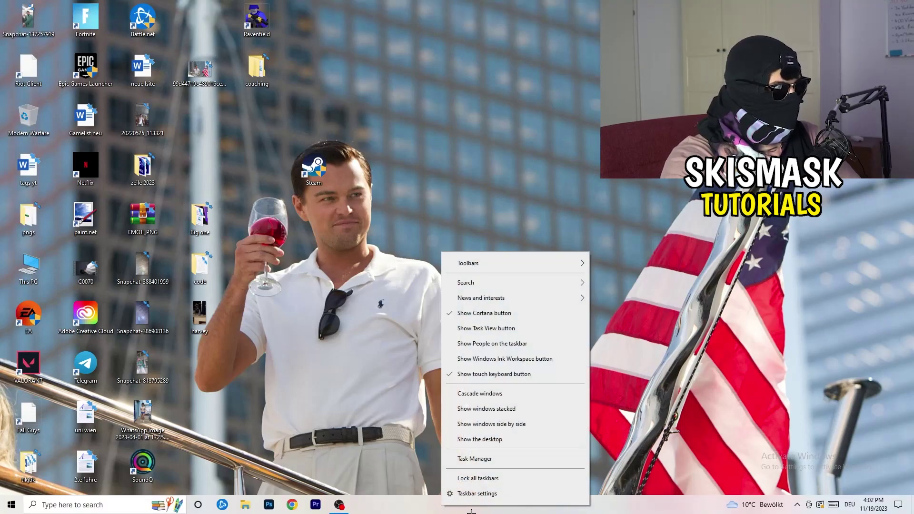
pyautogui.click(491, 460)
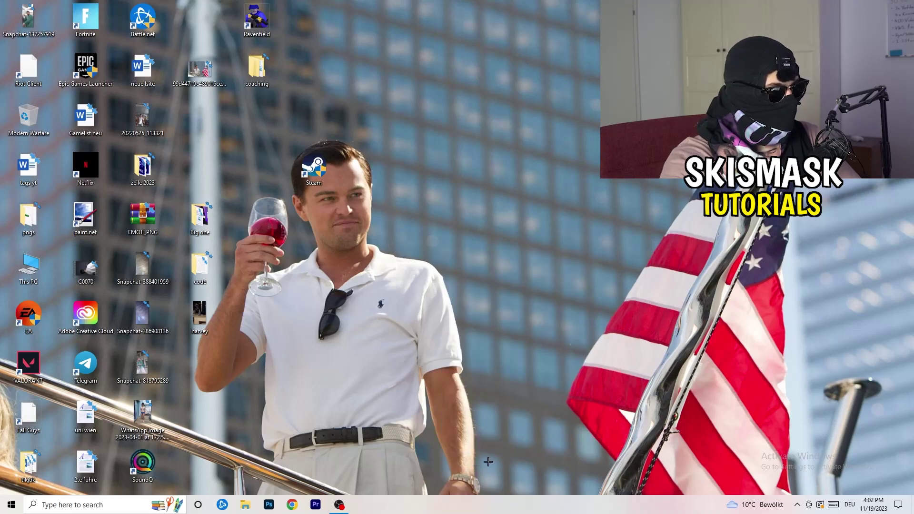
pyautogui.click(528, 23)
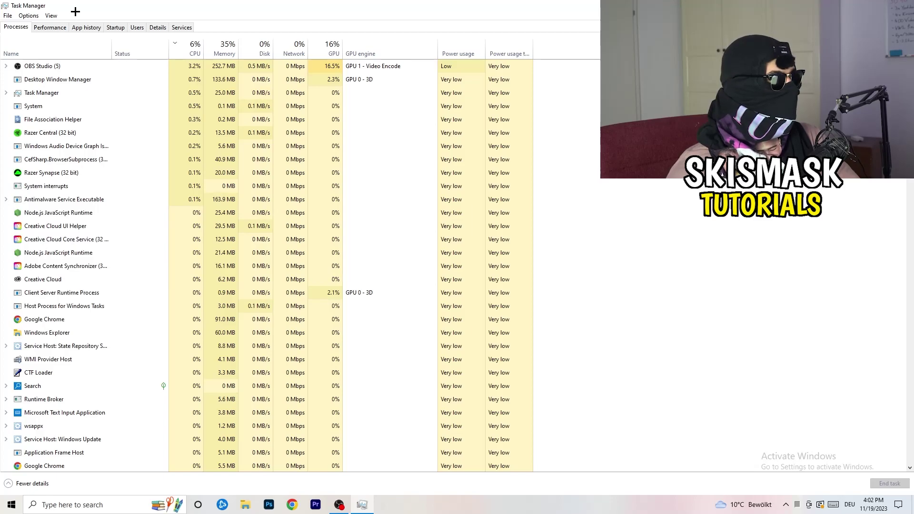
# Step: Sort processes by CPU and GPU, inspect OBS Studio's actions, then re-sort by CPU
pyautogui.click(196, 46)
pyautogui.click(318, 48)
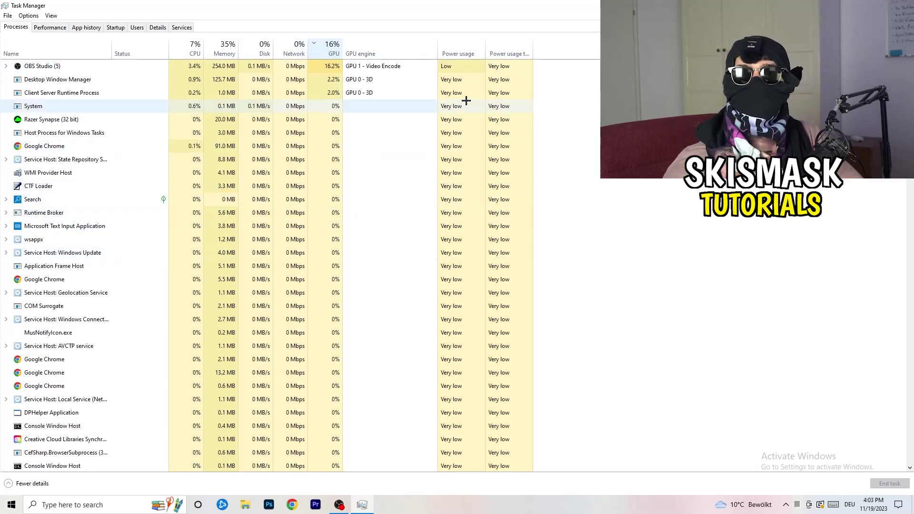
pyautogui.rightClick(333, 69)
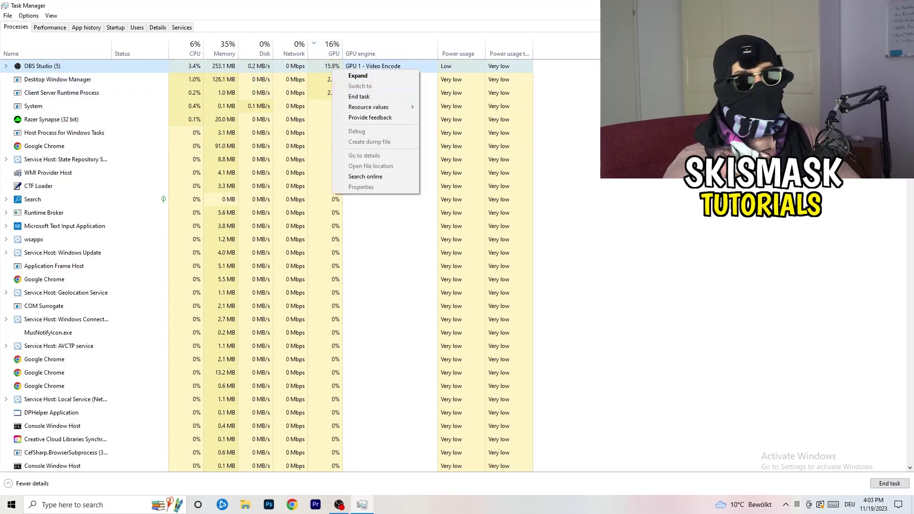
pyautogui.press('Escape')
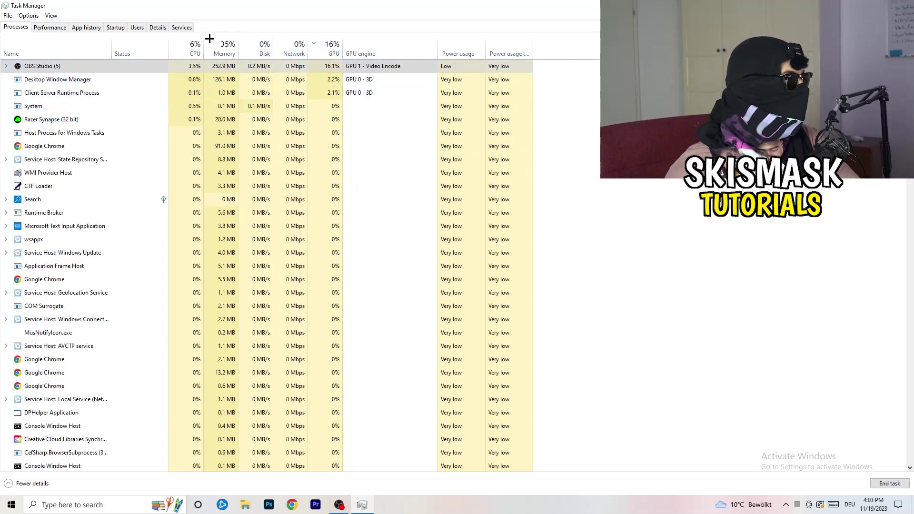
pyautogui.click(191, 47)
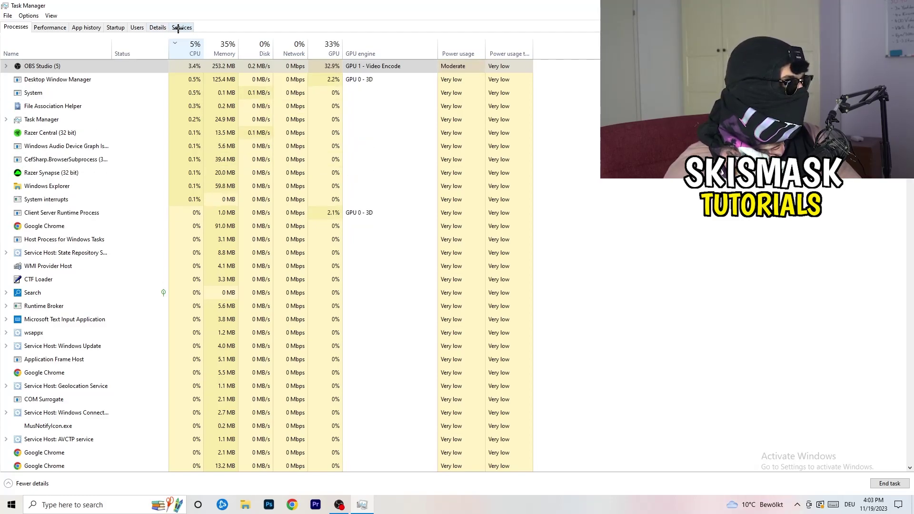
# Step: Check Creative Cloud UI Helper's priority options in Details, then show the Startup list
pyautogui.click(149, 28)
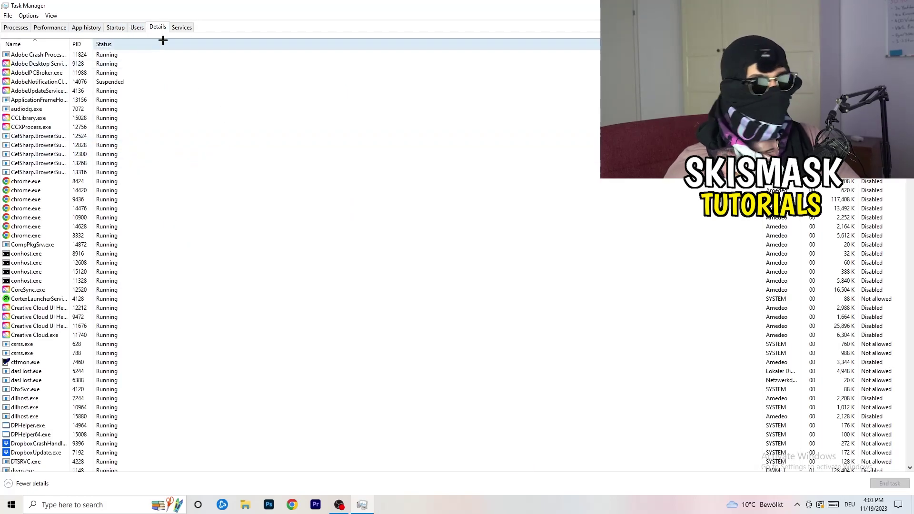
pyautogui.scroll(-5, 142, 242)
pyautogui.scroll(5, 136, 246)
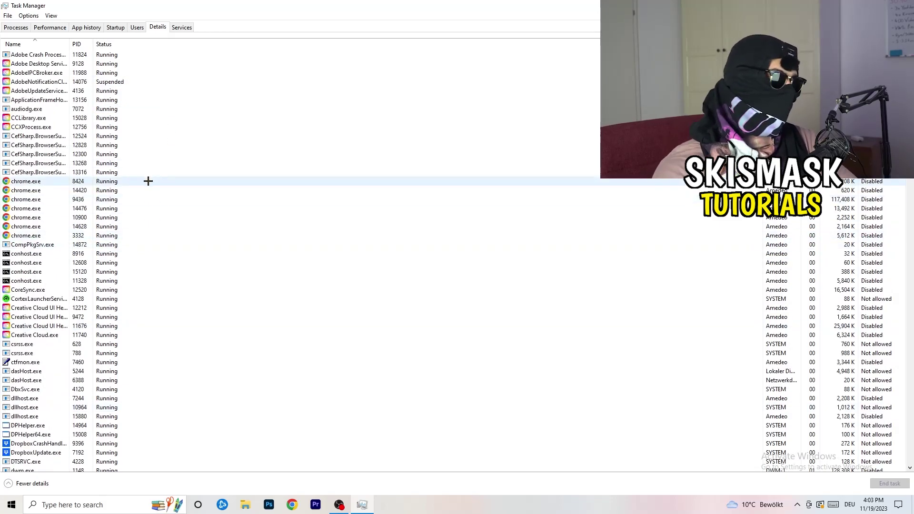
pyautogui.scroll(-3, 119, 219)
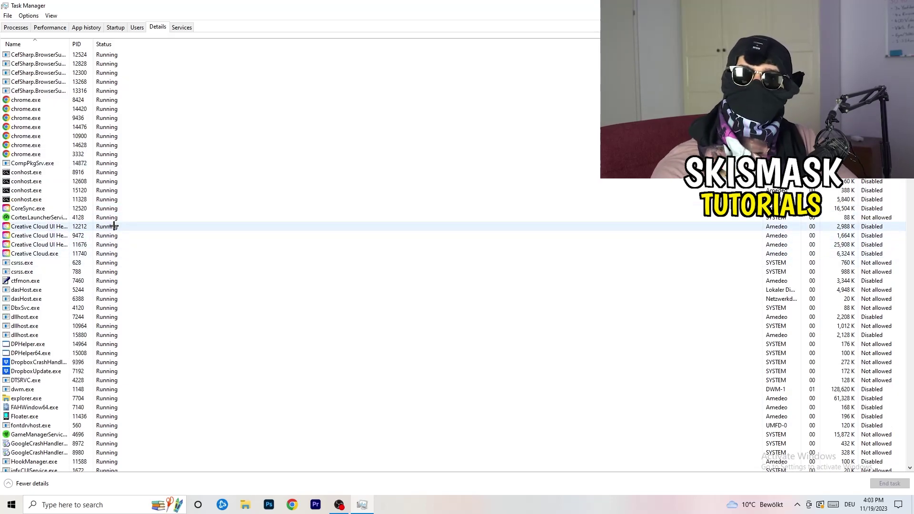
pyautogui.rightClick(38, 244)
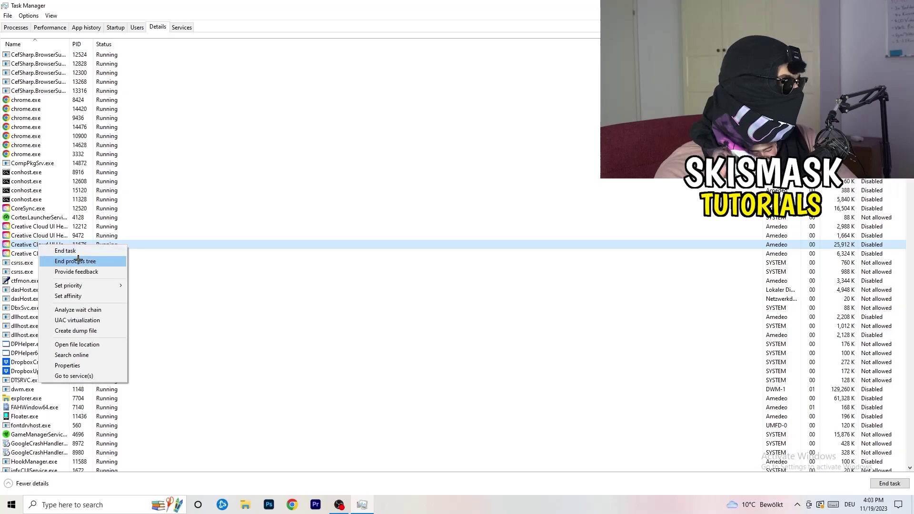
pyautogui.moveTo(102, 285)
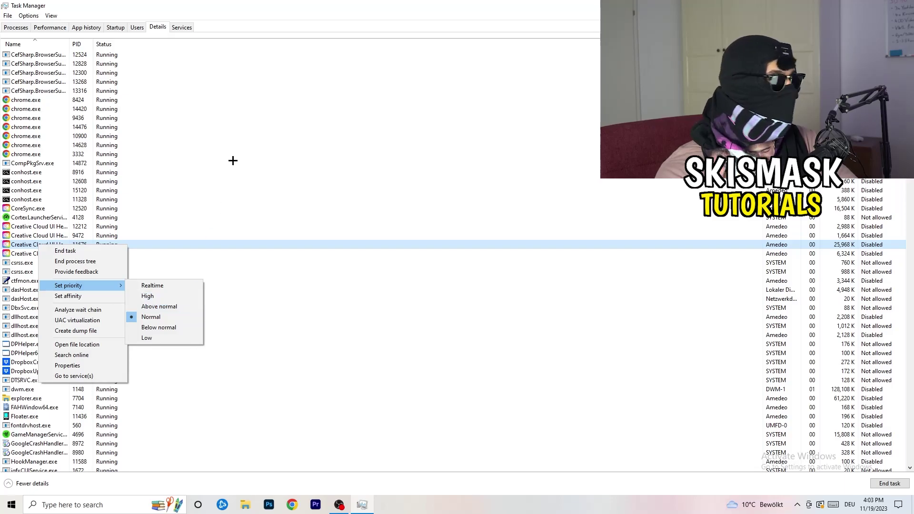
pyautogui.click(116, 28)
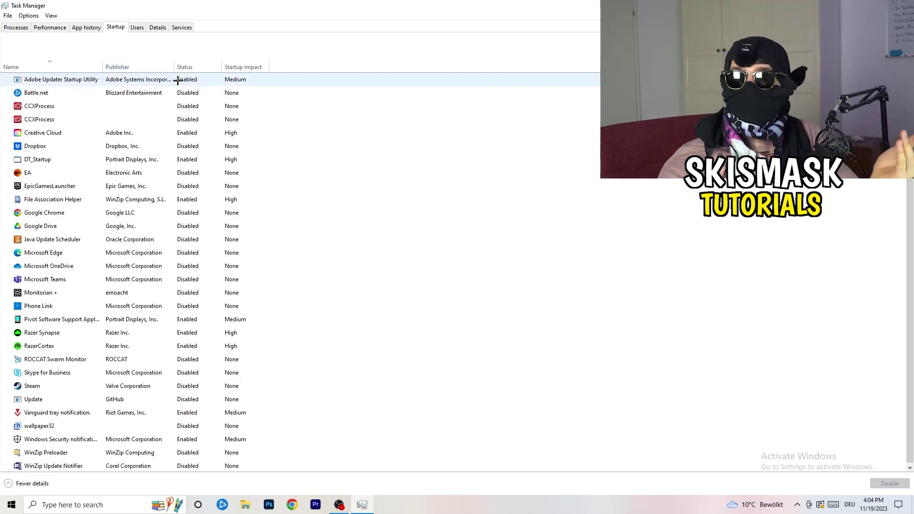
# Step: Leave DT_Startup enabled and close Task Manager with Alt+F4
pyautogui.rightClick(209, 157)
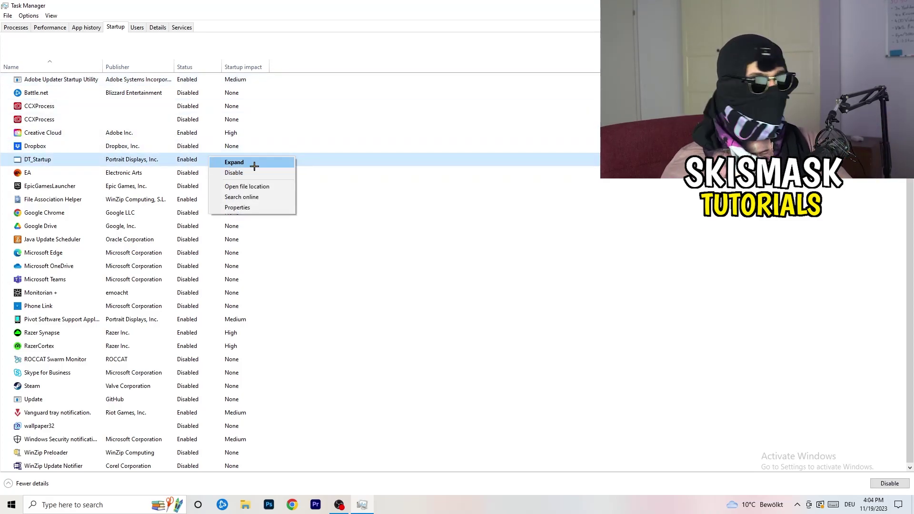
pyautogui.click(535, 30)
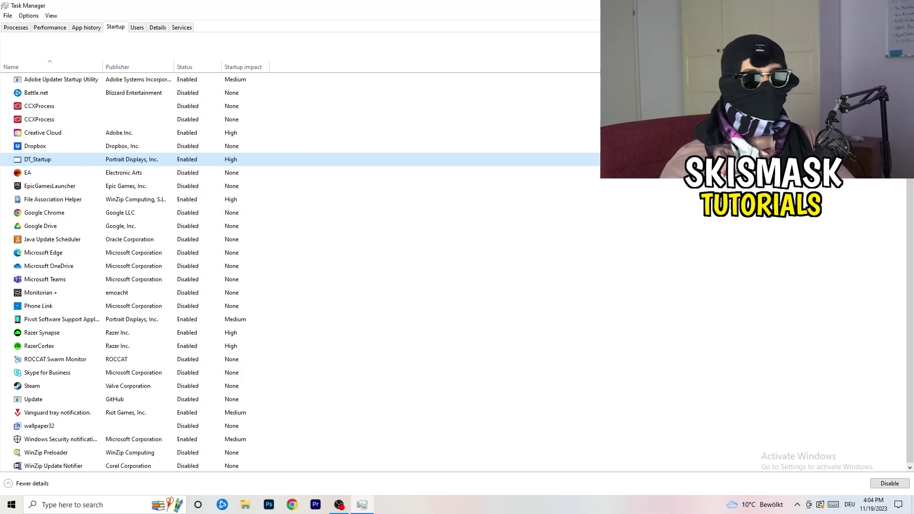
pyautogui.hotkey('alt', 'F4')
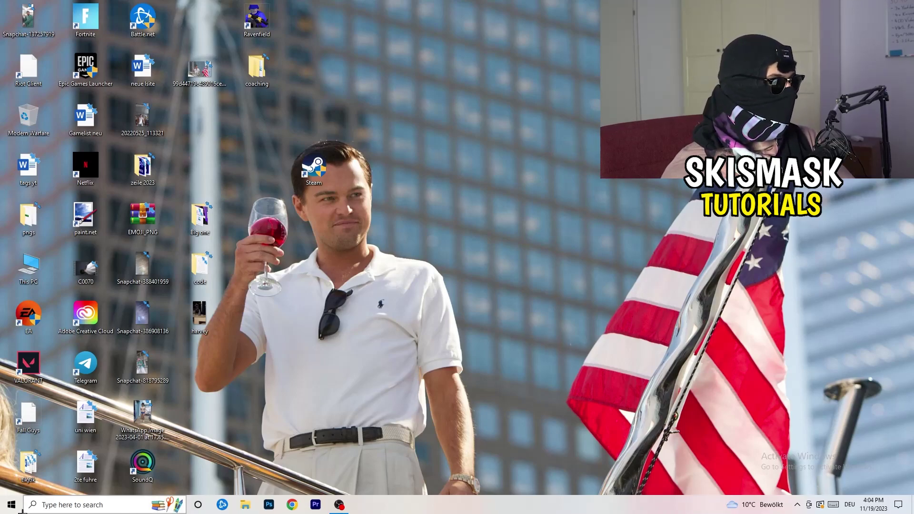
# Step: Open System > Display and keep scaling at 100% with 1920 × 1080 resolution
pyautogui.click(7, 510)
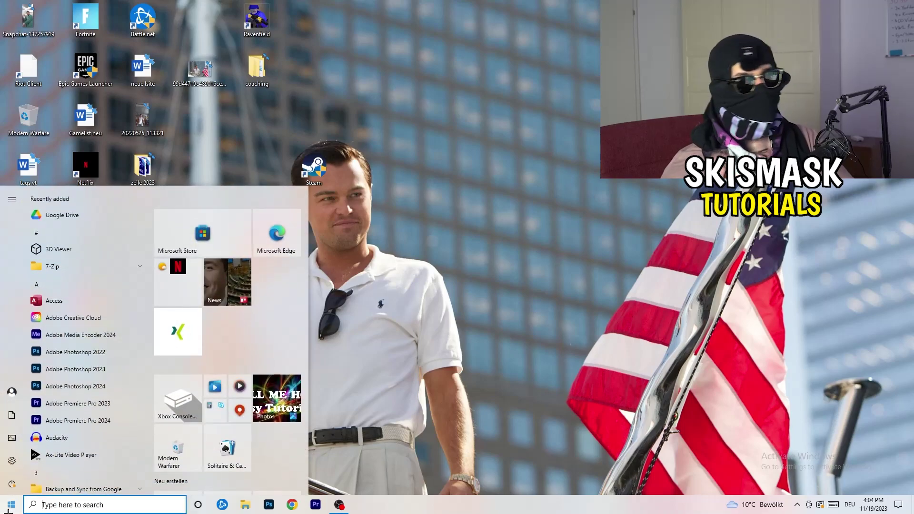
pyautogui.click(11, 461)
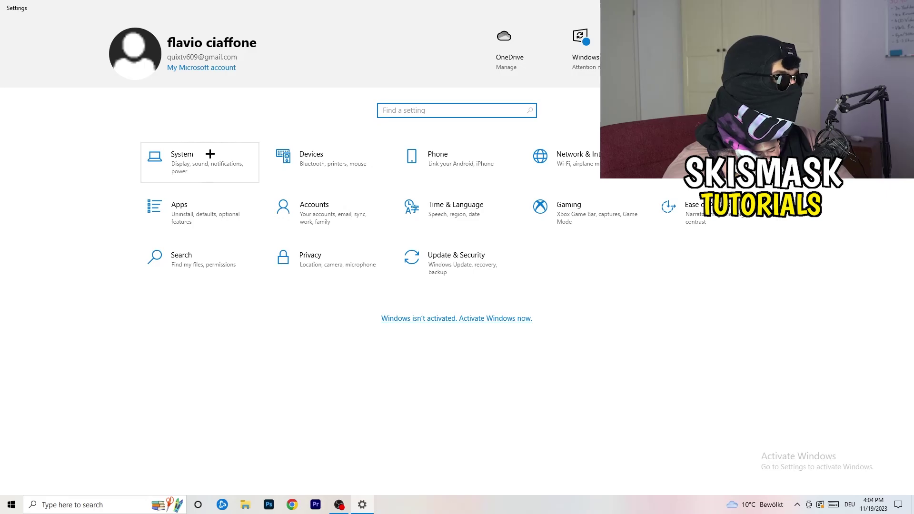
pyautogui.click(213, 154)
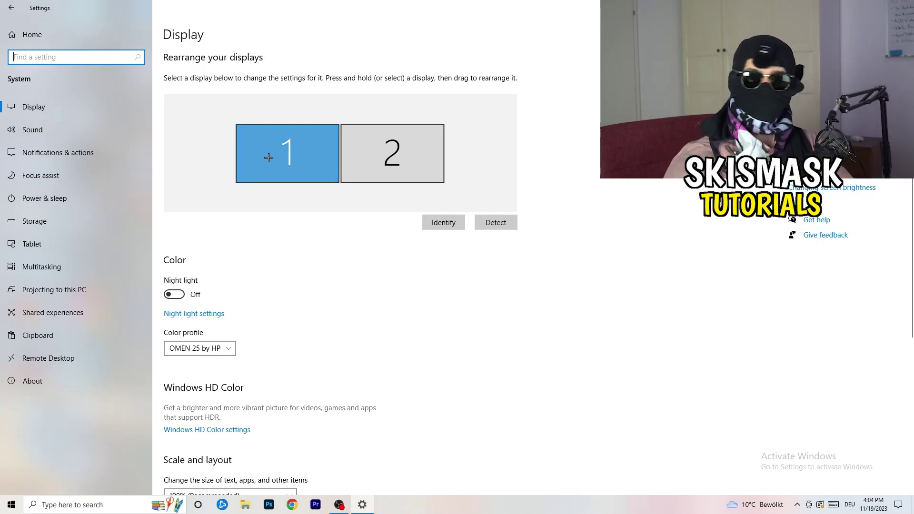
pyautogui.scroll(-5, 398, 169)
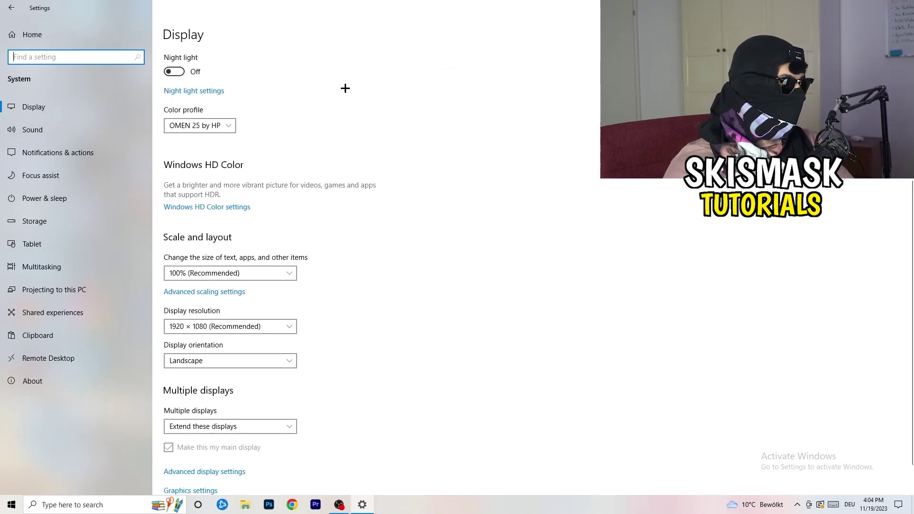
pyautogui.click(260, 273)
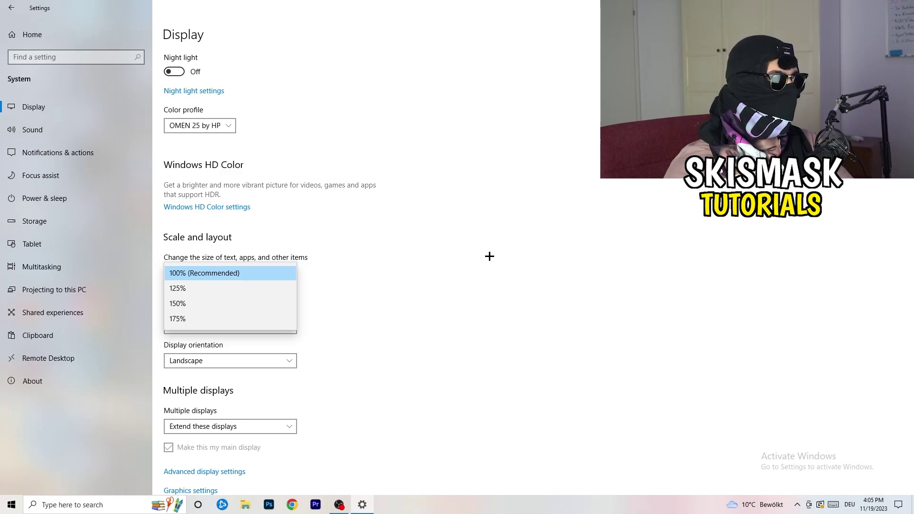
pyautogui.click(464, 250)
pyautogui.scroll(-1, 388, 261)
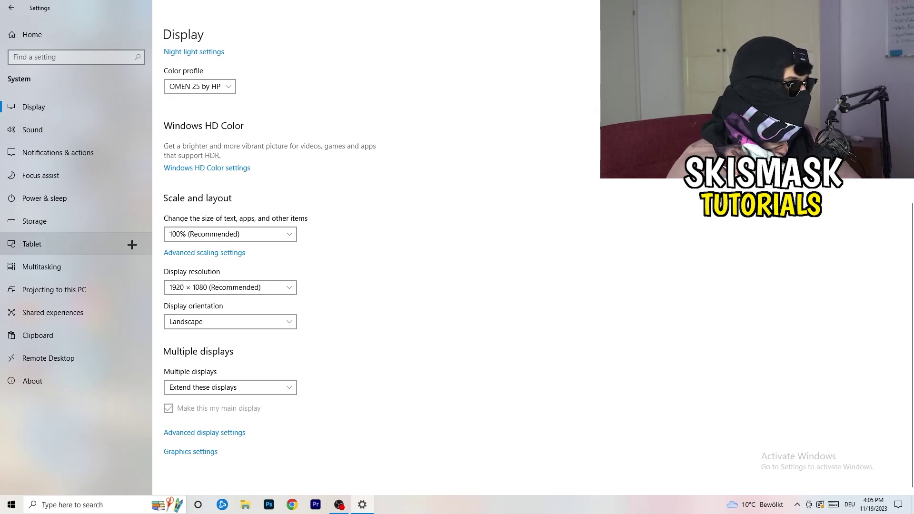
# Step: Review the power plans from Power & sleep, keeping Balanced, and close Power Options
pyautogui.click(61, 198)
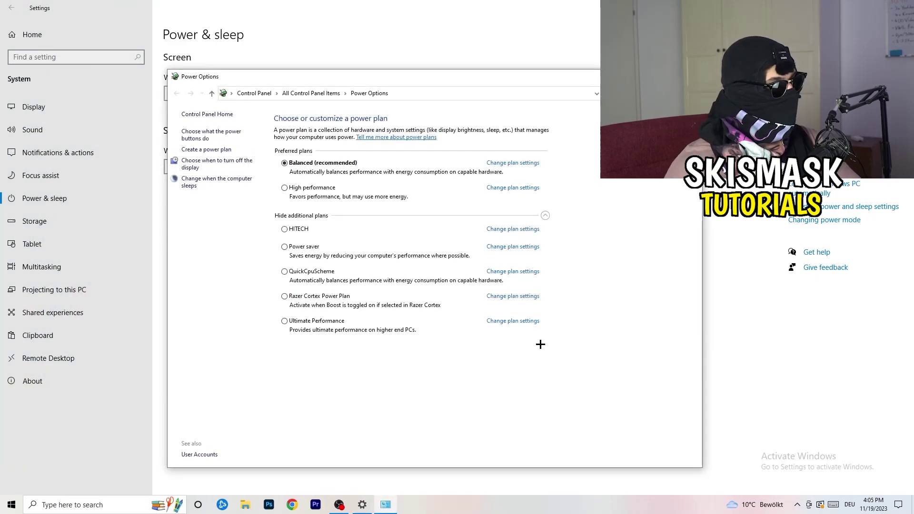
pyautogui.click(546, 217)
pyautogui.click(546, 217)
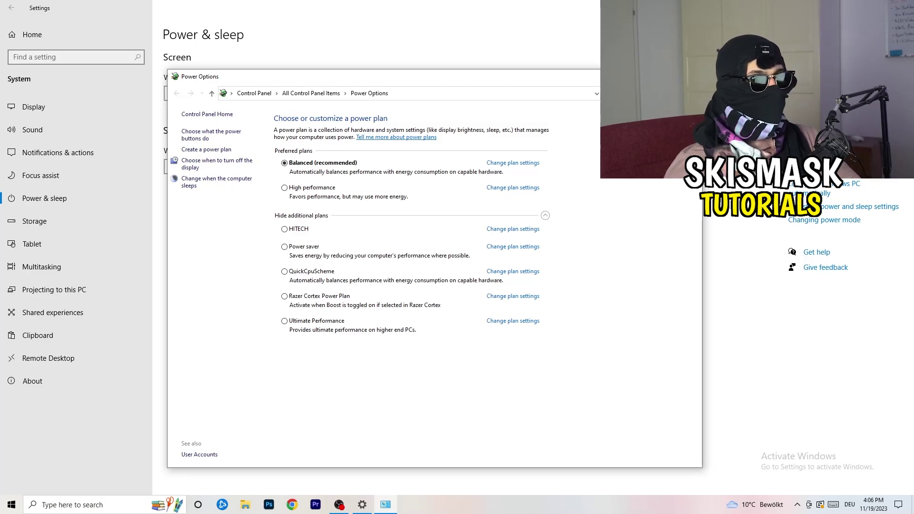
pyautogui.hotkey('alt', 'F4')
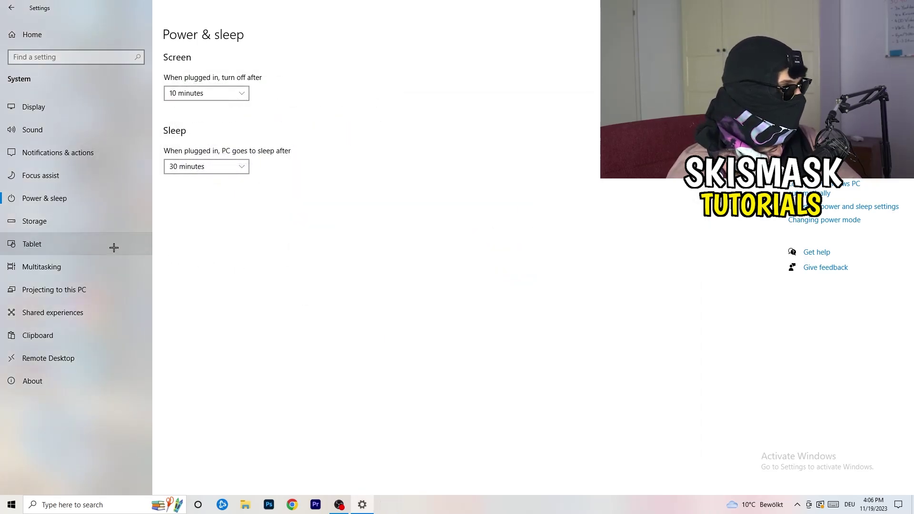
# Step: Keep Storage Sense running every week and enable deleting unused temporary files
pyautogui.click(63, 227)
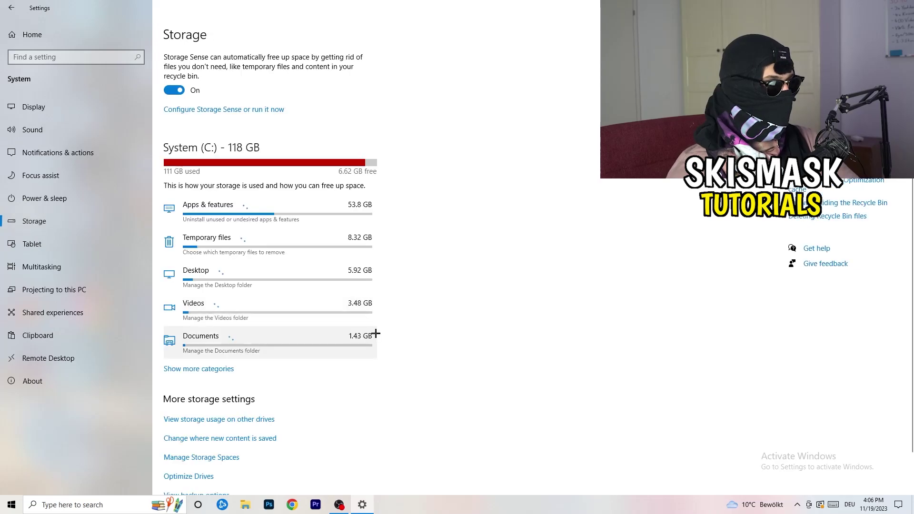
pyautogui.click(229, 112)
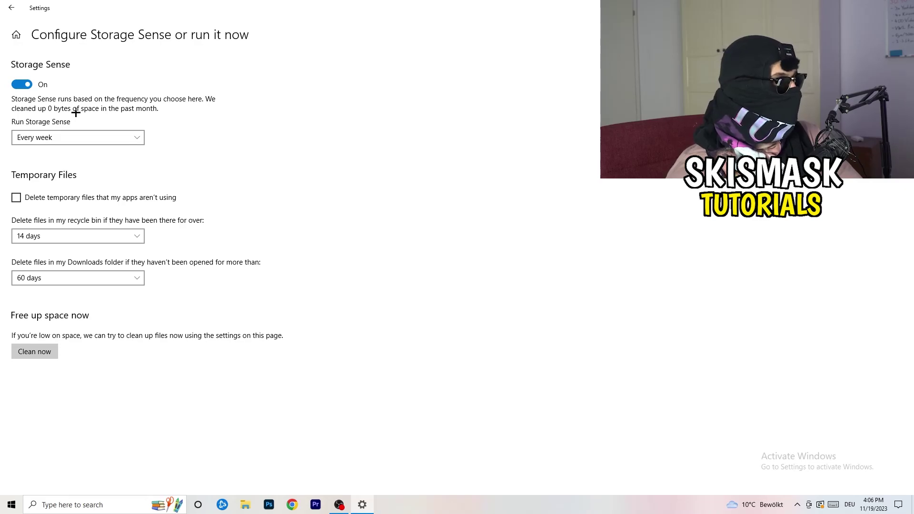
pyautogui.click(78, 138)
pyautogui.click(284, 143)
pyautogui.click(55, 198)
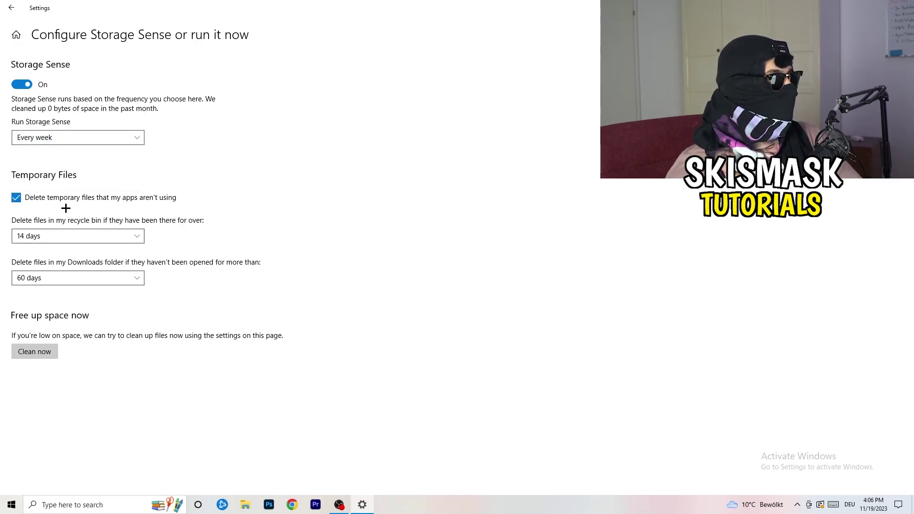
# Step: Keep the recycle bin cleanup at 14 days and Downloads cleanup at 60 days
pyautogui.click(69, 237)
pyautogui.click(315, 187)
pyautogui.click(133, 234)
pyautogui.click(408, 166)
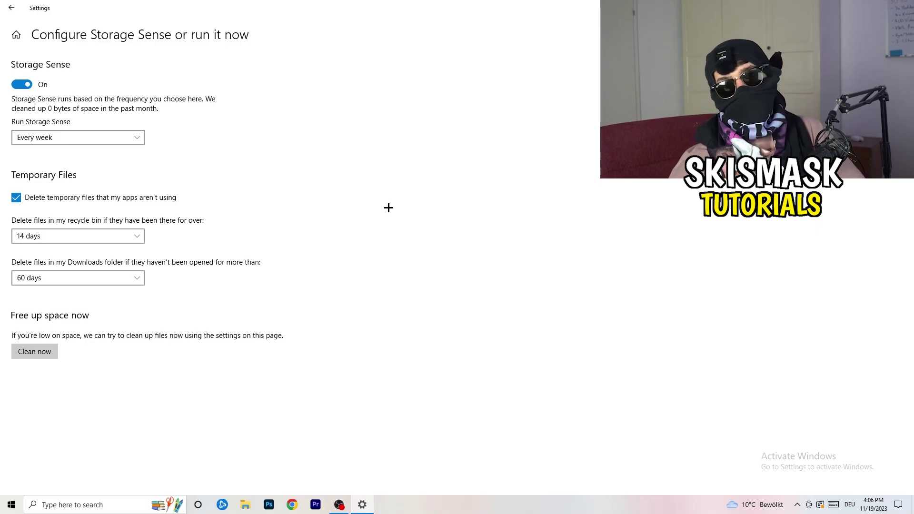
pyautogui.click(84, 278)
pyautogui.click(189, 273)
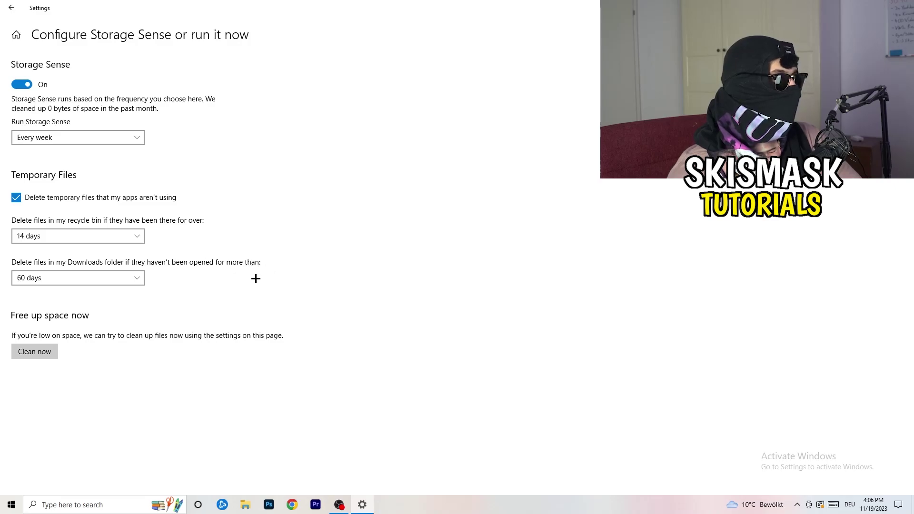
pyautogui.click(108, 279)
pyautogui.click(448, 233)
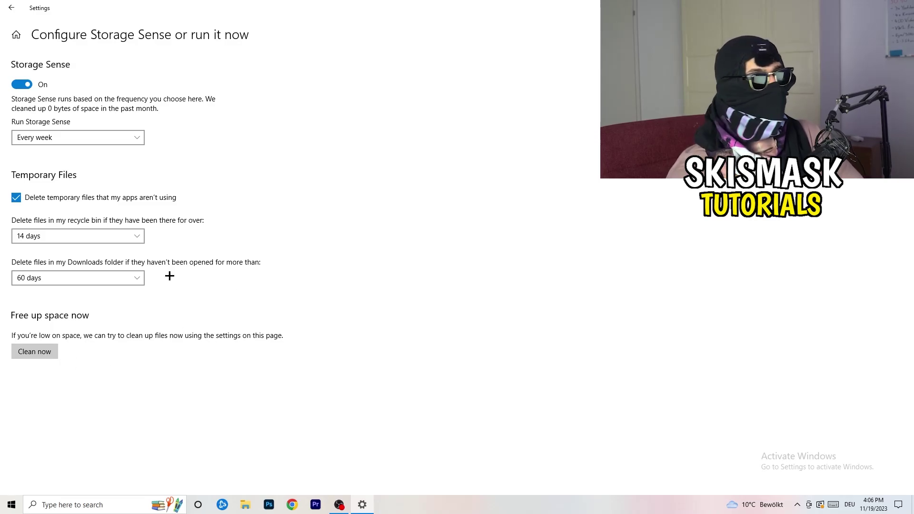
# Step: Return to the Settings home page and open Update & Security
pyautogui.hotkey('alt', 'Left')
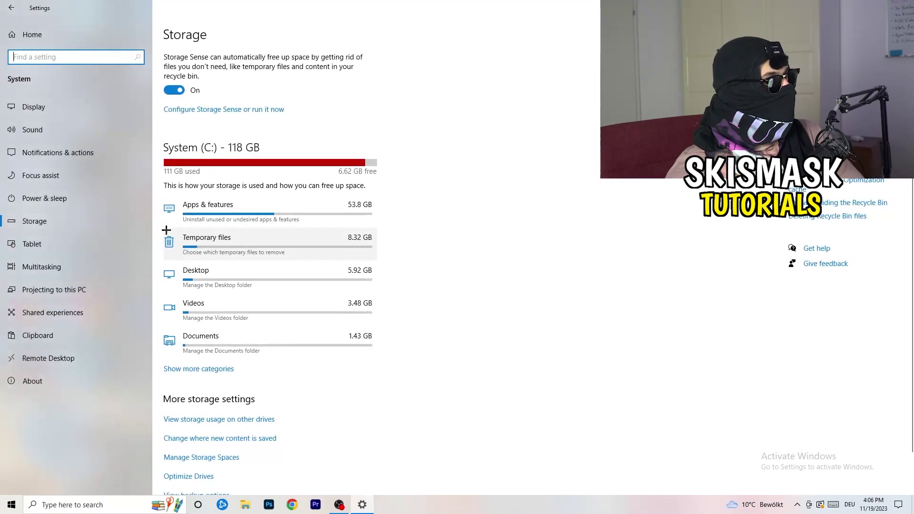
pyautogui.hotkey('alt', 'Left')
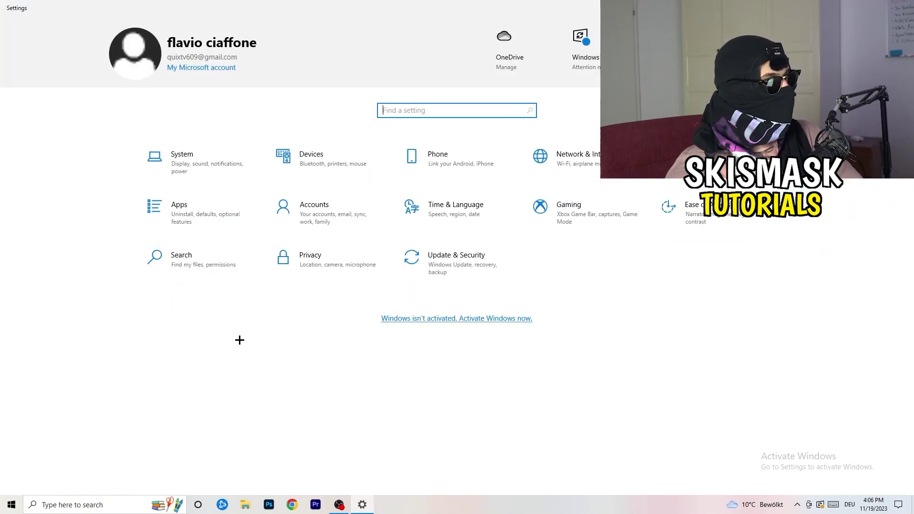
pyautogui.click(450, 268)
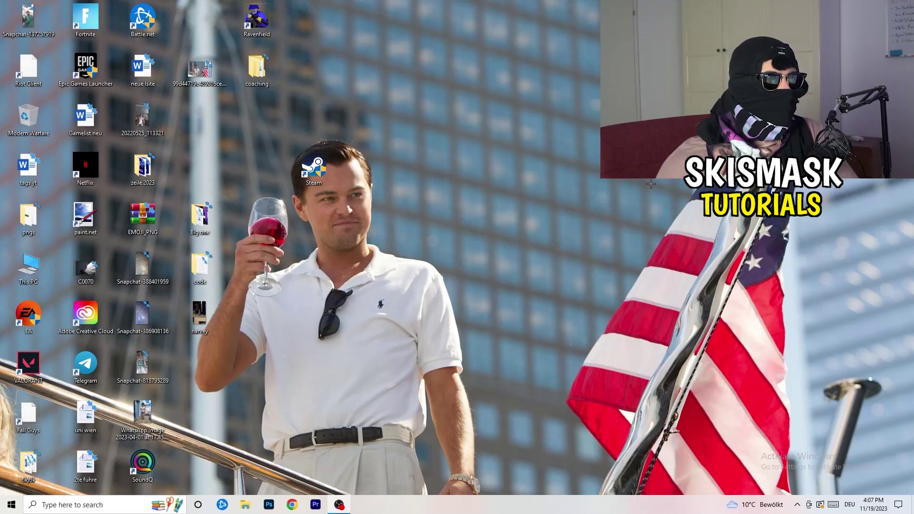
# Step: Launch NVIDIA Control Panel from the desktop menu and show Adjust Image Settings with Preview
pyautogui.rightClick(554, 201)
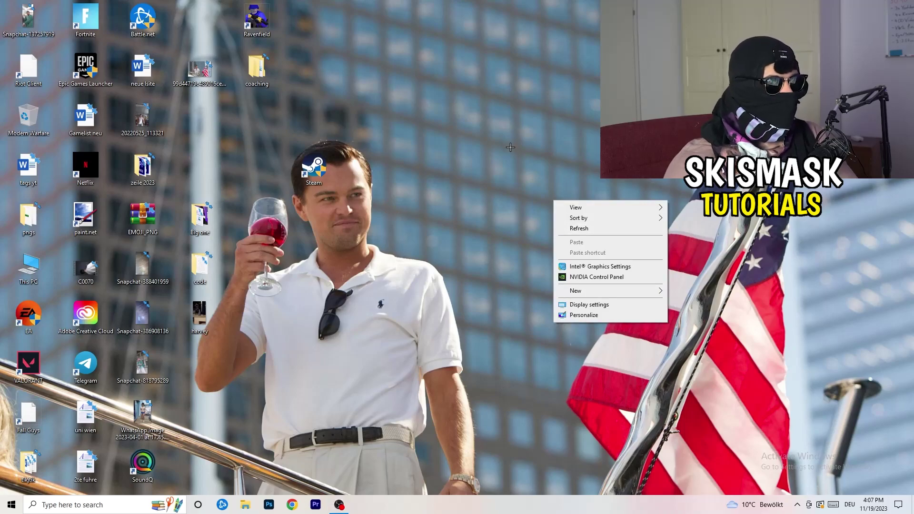
pyautogui.click(609, 278)
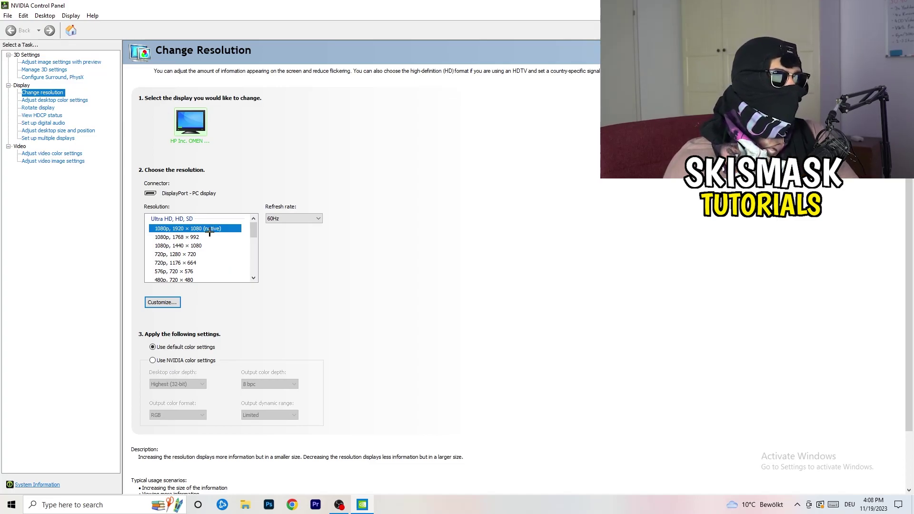
pyautogui.click(49, 64)
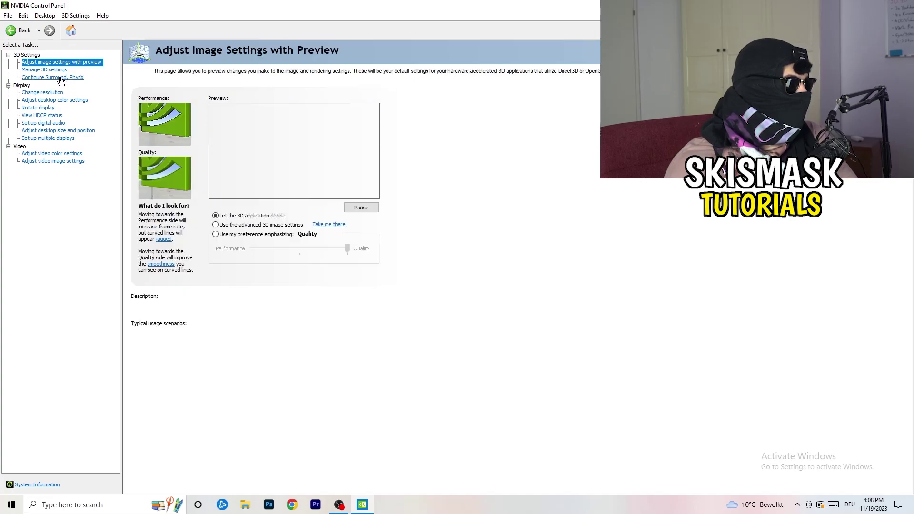